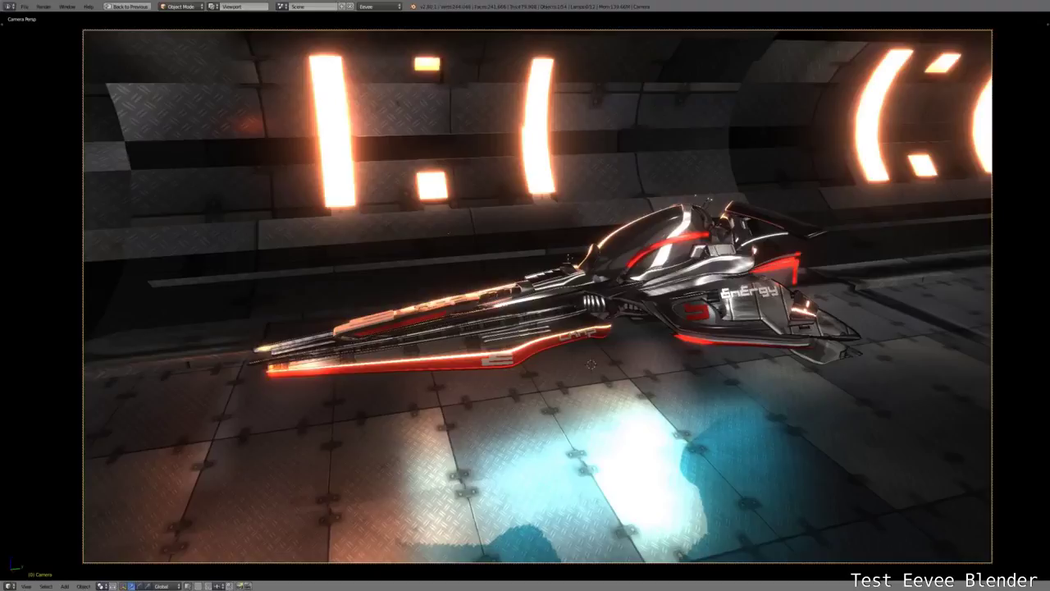
- Play the camera flythrough animation with Alt+A
{"action": "key", "text": "alt+a"}
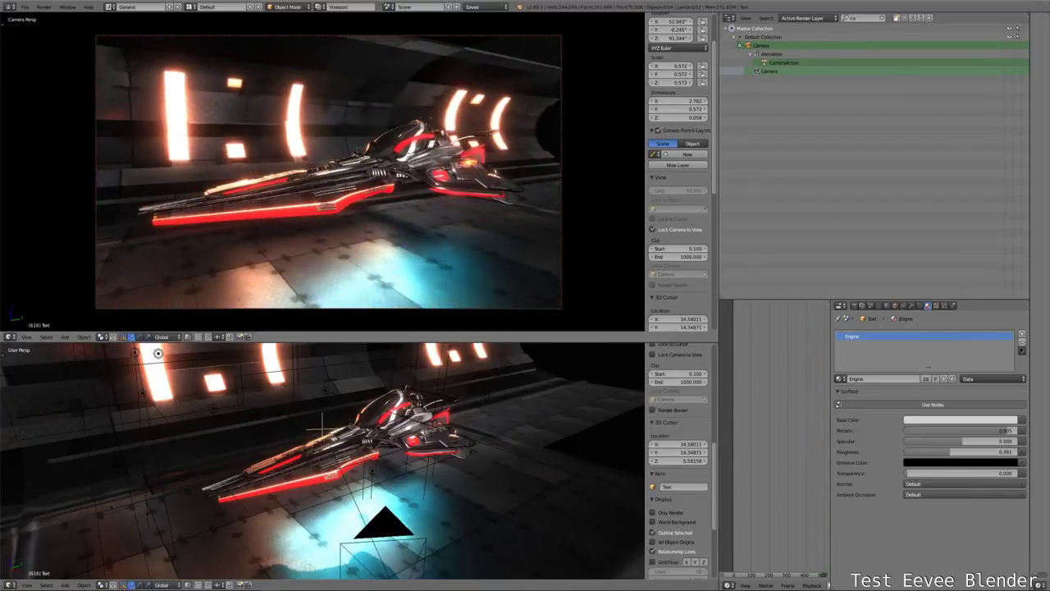
- Orbit the locked camera to a higher three-quarter view looking down on the ship
{"action": "mouse_move", "coordinate": [247, 165]}
{"action": "middle_mouse_down"}
{"action": "mouse_move", "coordinate": [94, 116]}
{"action": "mouse_move", "coordinate": [462, 82]}
{"action": "middle_mouse_up"}
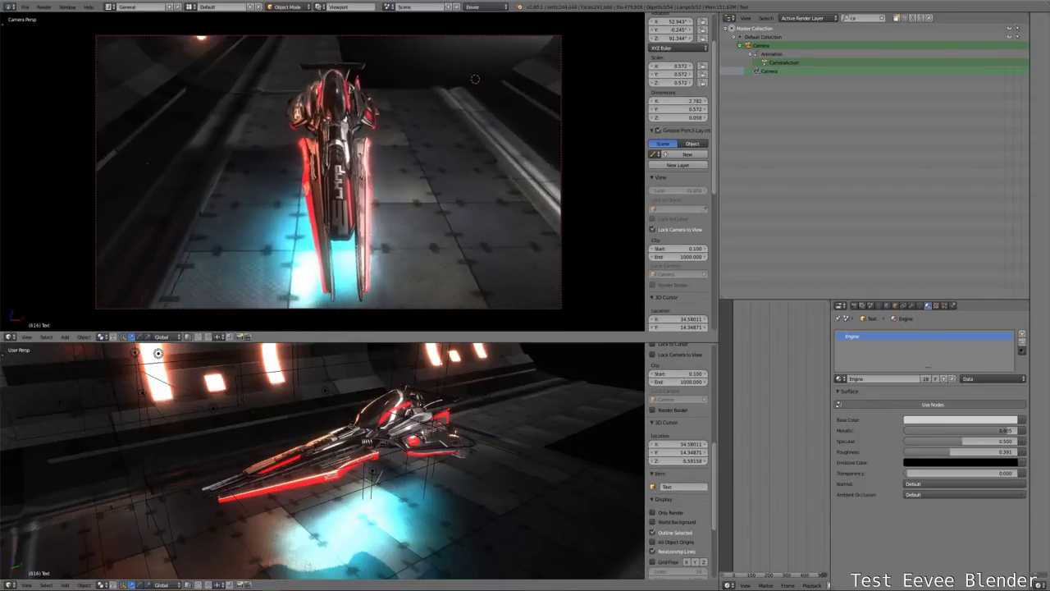
{"action": "mouse_move", "coordinate": [481, 91]}
{"action": "middle_mouse_down"}
{"action": "mouse_move", "coordinate": [369, 164]}
{"action": "mouse_move", "coordinate": [353, 189]}
{"action": "middle_mouse_up"}
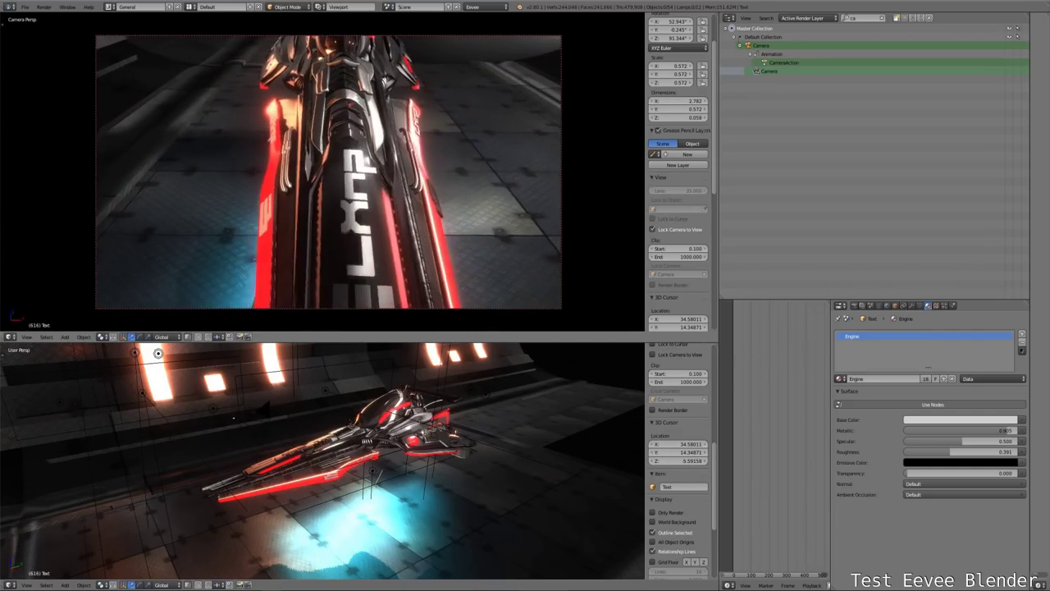
{"action": "mouse_move", "coordinate": [352, 189]}
{"action": "middle_mouse_down"}
{"action": "mouse_move", "coordinate": [328, 173]}
{"action": "mouse_move", "coordinate": [296, 188]}
{"action": "mouse_move", "coordinate": [324, 175]}
{"action": "mouse_move", "coordinate": [312, 182]}
{"action": "middle_mouse_up"}
- Orbit and zoom the perspective view around the ship and browse the material list
{"action": "middle_click_drag", "start_coordinate": [492, 459], "coordinate": [564, 466]}
{"action": "scroll", "coordinate": [564, 466], "scroll_direction": "up", "scroll_amount": 3}
{"action": "scroll", "coordinate": [564, 466], "scroll_direction": "up", "scroll_amount": 2}
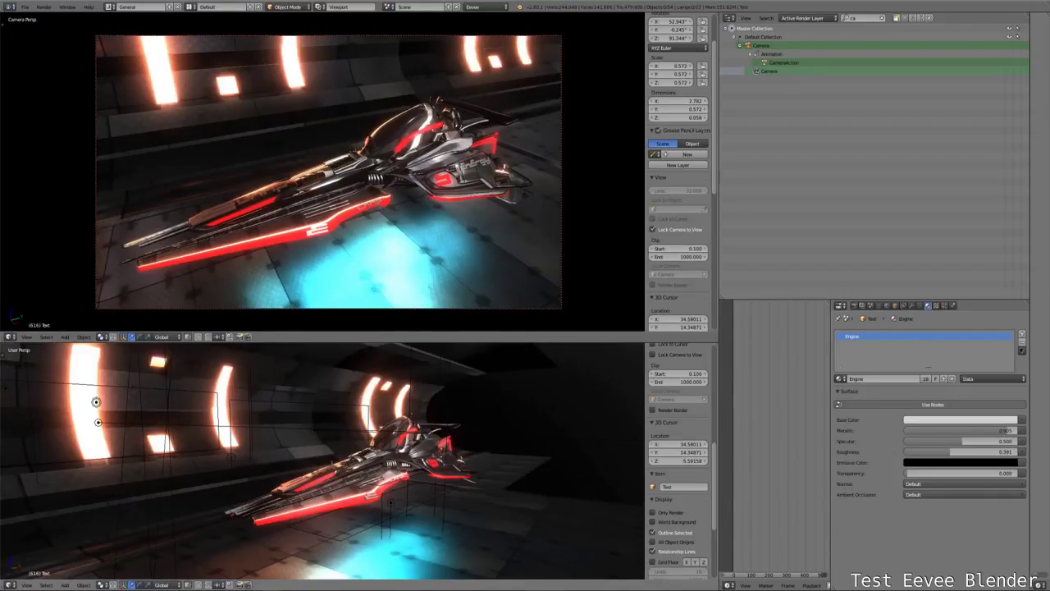
{"action": "middle_click_drag", "start_coordinate": [564, 466], "coordinate": [551, 464]}
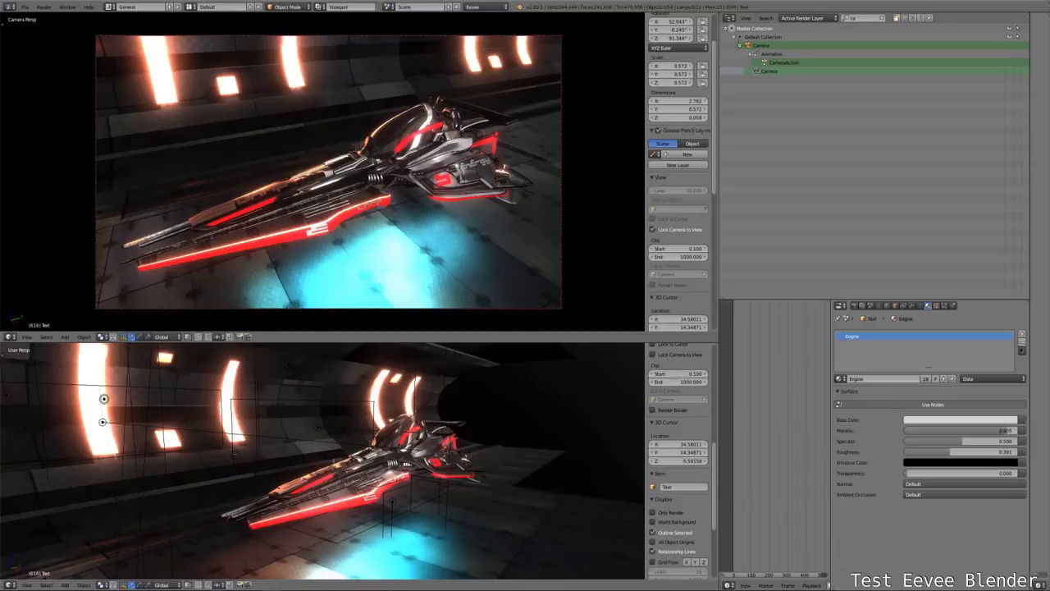
{"action": "left_click", "coordinate": [840, 378]}
{"action": "key", "text": "Escape"}
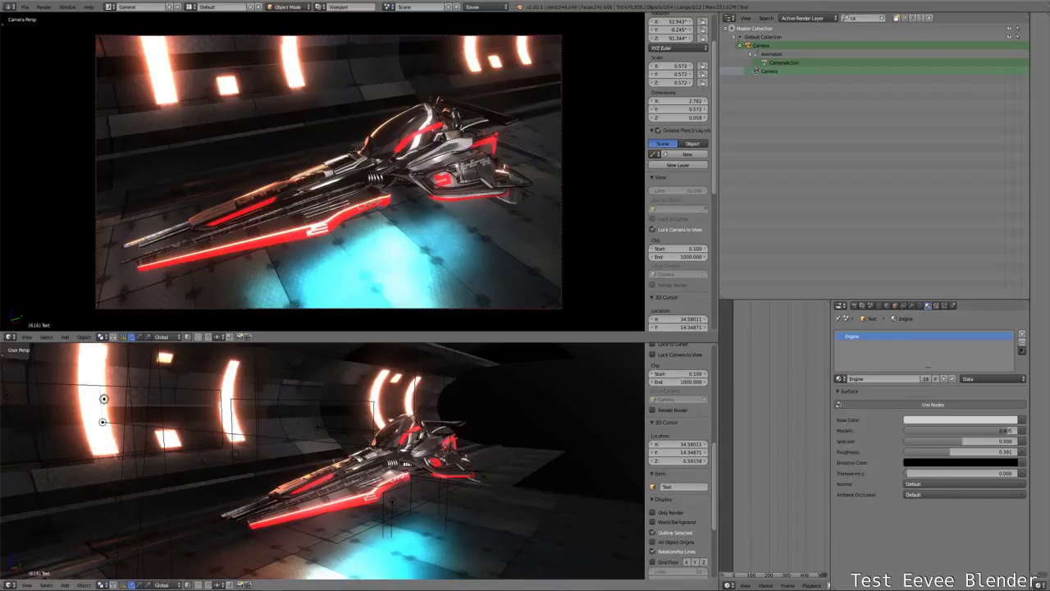
{"action": "middle_click_drag", "start_coordinate": [320, 459], "coordinate": [353, 459]}
{"action": "key", "text": "ctrl+space"}
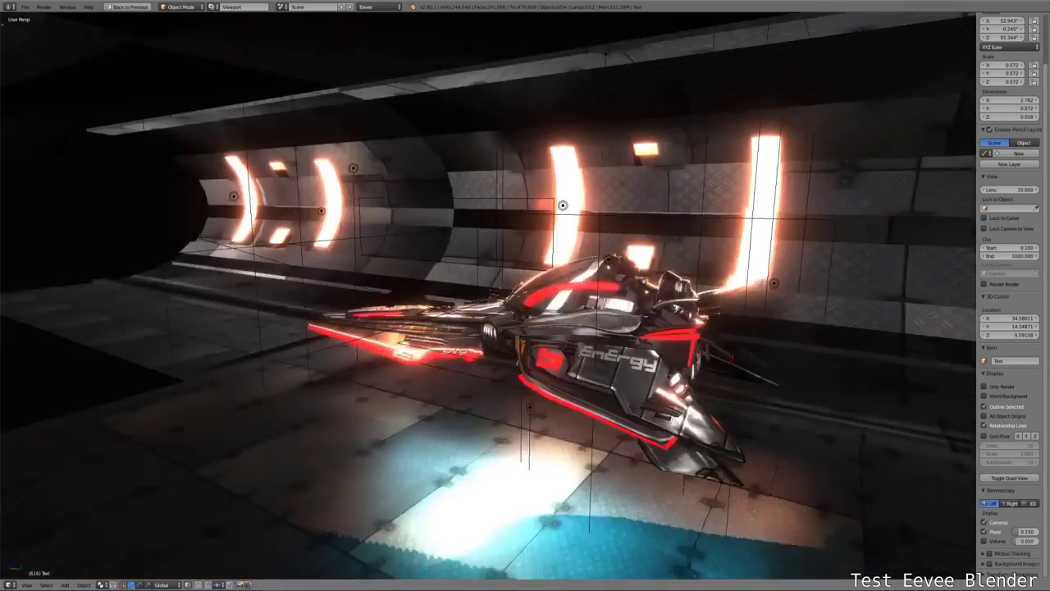
{"action": "mouse_move", "coordinate": [525, 329]}
{"action": "middle_mouse_down"}
{"action": "mouse_move", "coordinate": [393, 328]}
{"action": "mouse_move", "coordinate": [500, 345]}
{"action": "mouse_move", "coordinate": [443, 385]}
{"action": "middle_mouse_up"}
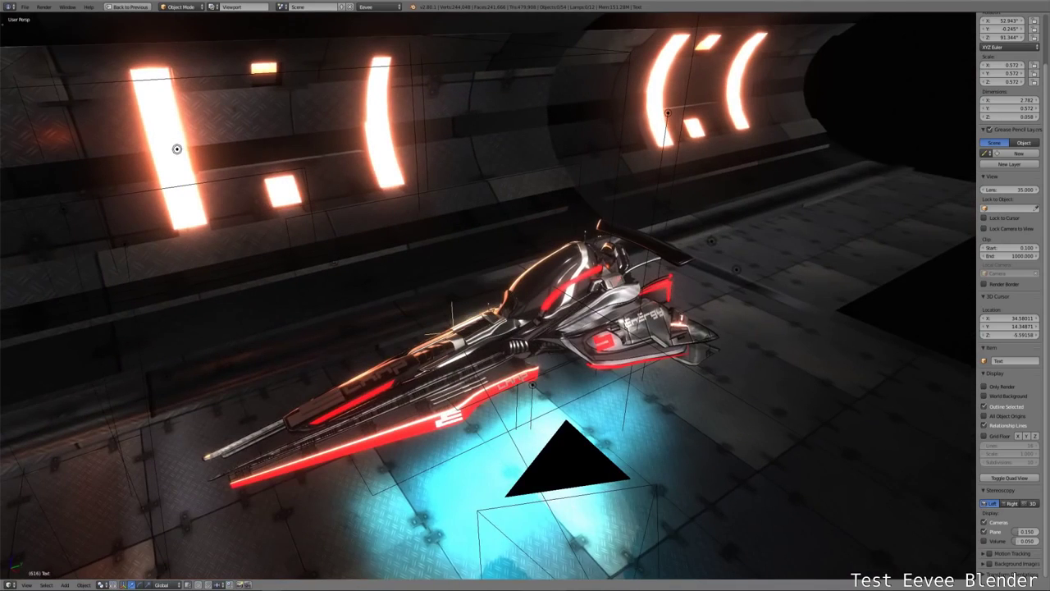
{"action": "mouse_move", "coordinate": [525, 328]}
{"action": "middle_mouse_down"}
{"action": "mouse_move", "coordinate": [460, 312]}
{"action": "mouse_move", "coordinate": [426, 287]}
{"action": "mouse_move", "coordinate": [525, 344]}
{"action": "mouse_move", "coordinate": [525, 385]}
{"action": "mouse_move", "coordinate": [493, 328]}
{"action": "mouse_move", "coordinate": [443, 328]}
{"action": "middle_mouse_up"}
- Restore the split layout, lower the camera to a side angle, and select Cube.011
{"action": "key", "text": "ctrl+space"}
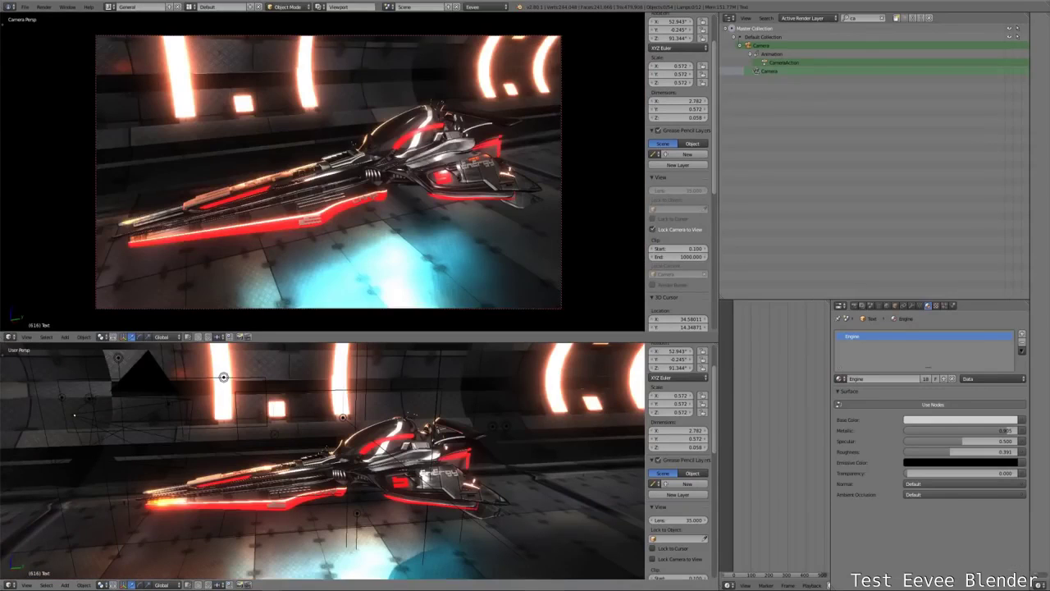
{"action": "mouse_move", "coordinate": [328, 172]}
{"action": "middle_mouse_down"}
{"action": "mouse_move", "coordinate": [295, 147]}
{"action": "mouse_move", "coordinate": [319, 168]}
{"action": "mouse_move", "coordinate": [246, 152]}
{"action": "mouse_move", "coordinate": [312, 168]}
{"action": "middle_mouse_up"}
{"action": "right_click", "coordinate": [435, 123]}
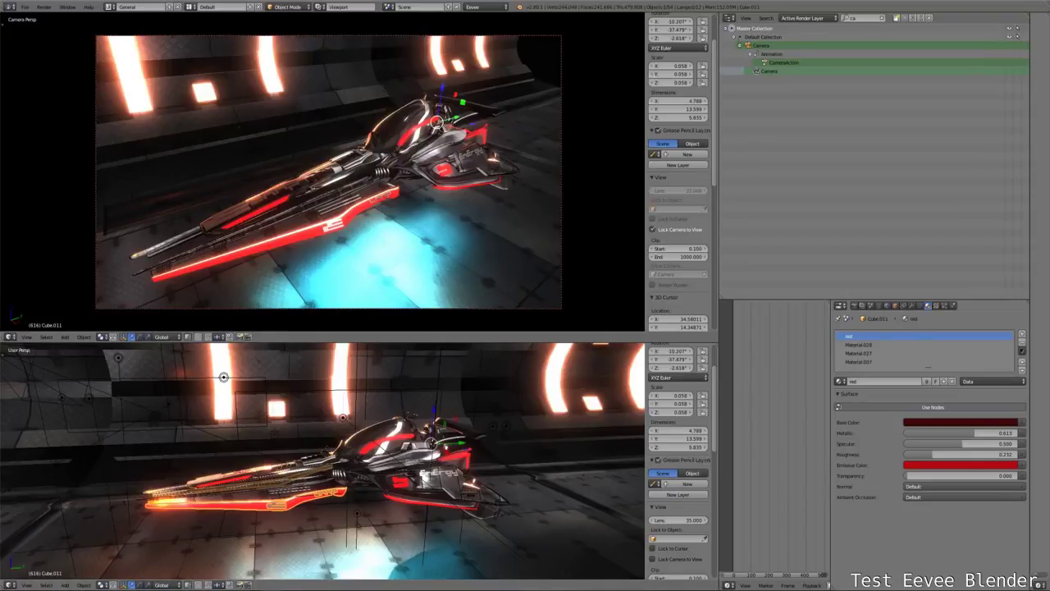
- Change the red material's glow to cyan and brighten its base colour to cyan-blue
{"action": "left_click", "coordinate": [972, 422]}
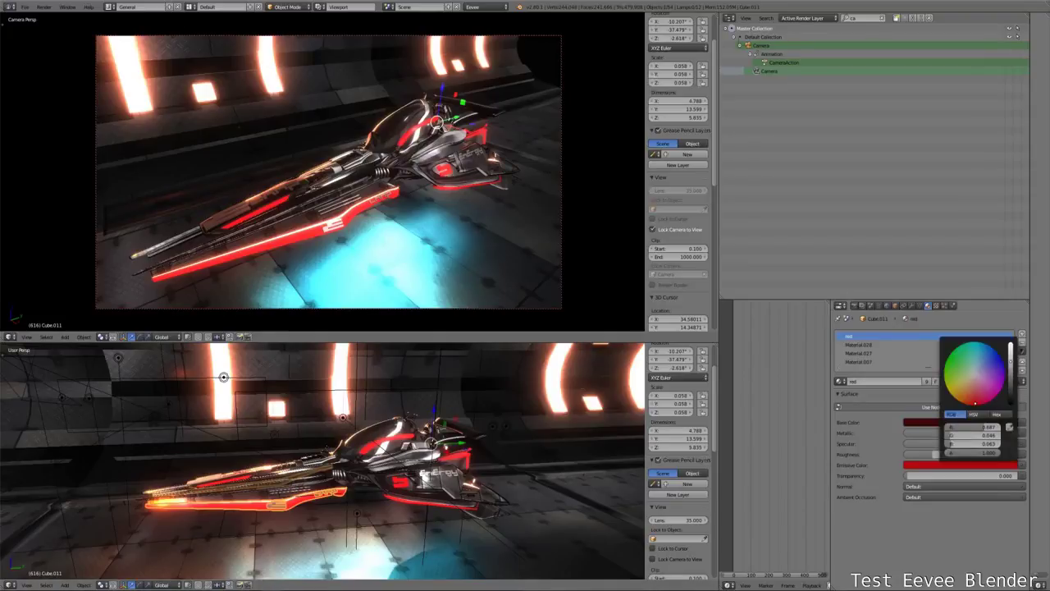
{"action": "left_click_drag", "start_coordinate": [975, 402], "coordinate": [980, 350]}
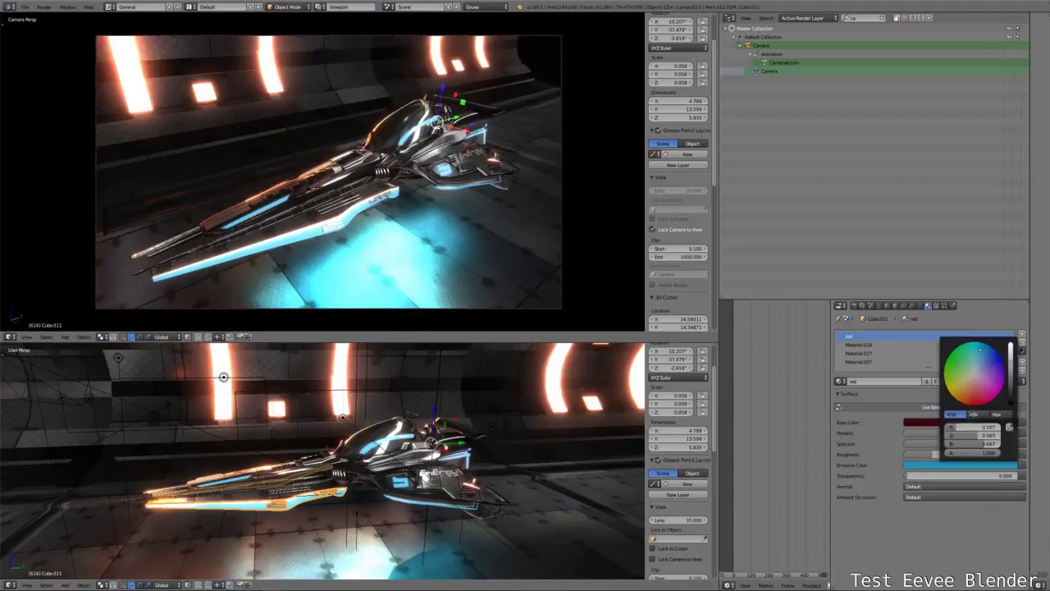
{"action": "left_click", "coordinate": [959, 421]}
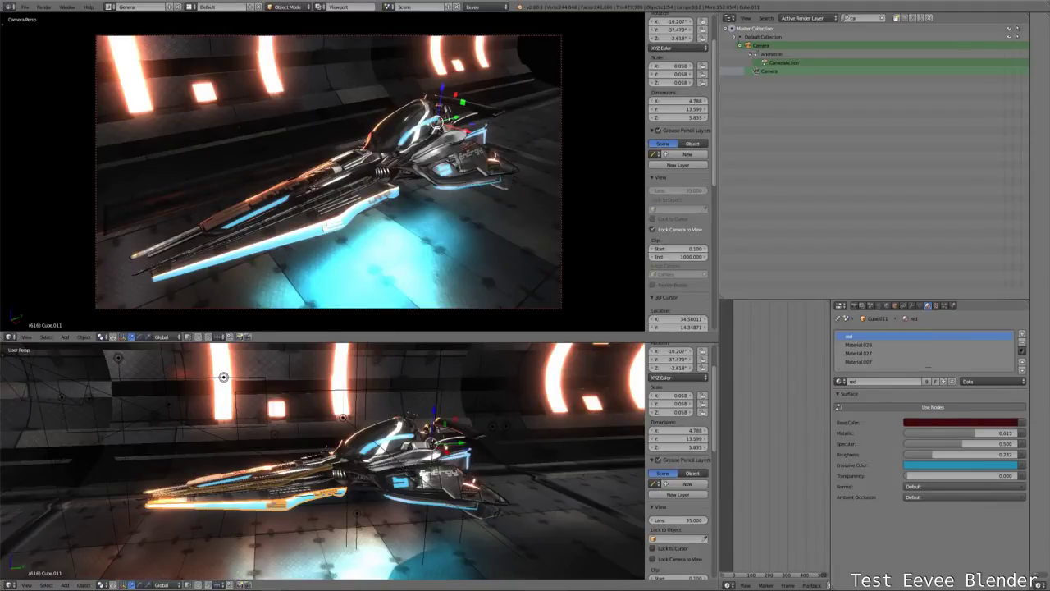
{"action": "left_click", "coordinate": [976, 421]}
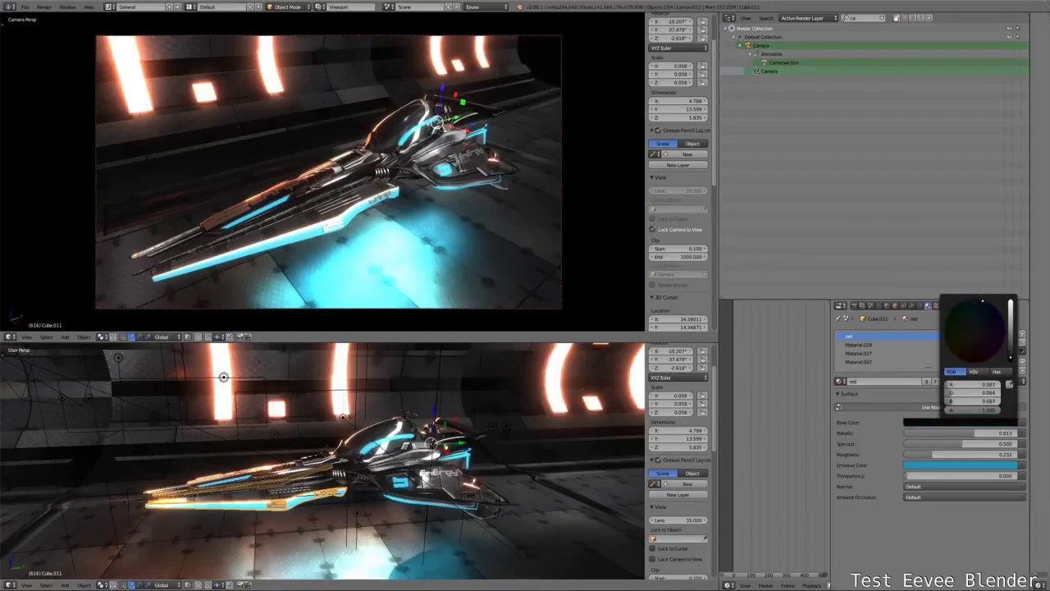
{"action": "left_click", "coordinate": [976, 422]}
{"action": "left_click_drag", "start_coordinate": [1010, 361], "coordinate": [1010, 305]}
- Darken the emission colour to a dim teal and bring up the render engine list
{"action": "left_click", "coordinate": [976, 465]}
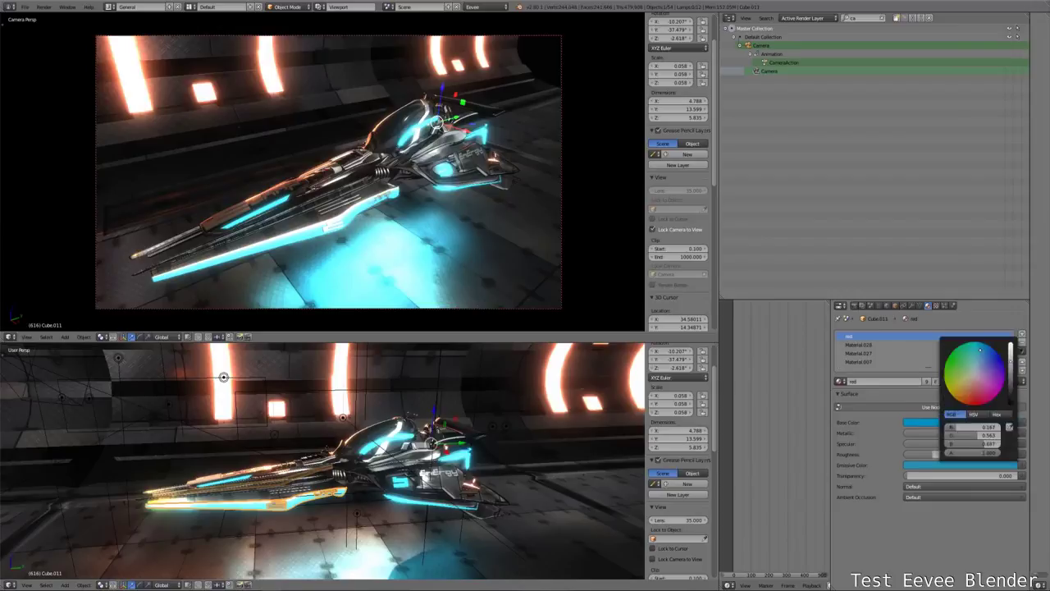
{"action": "left_click_drag", "start_coordinate": [1010, 349], "coordinate": [1010, 386]}
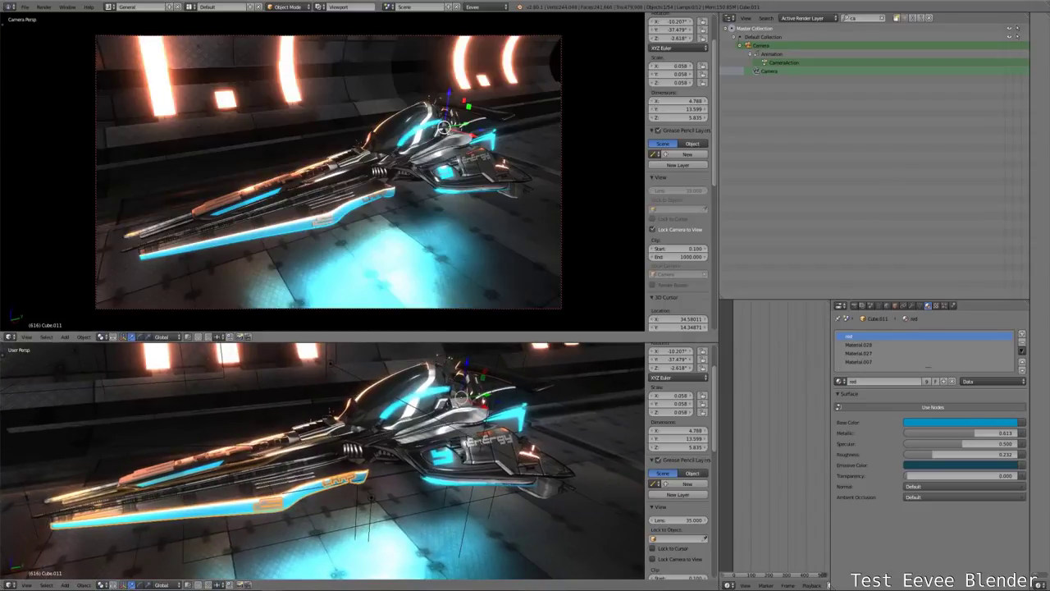
{"action": "left_click", "coordinate": [484, 7]}
{"action": "left_click", "coordinate": [484, 36]}
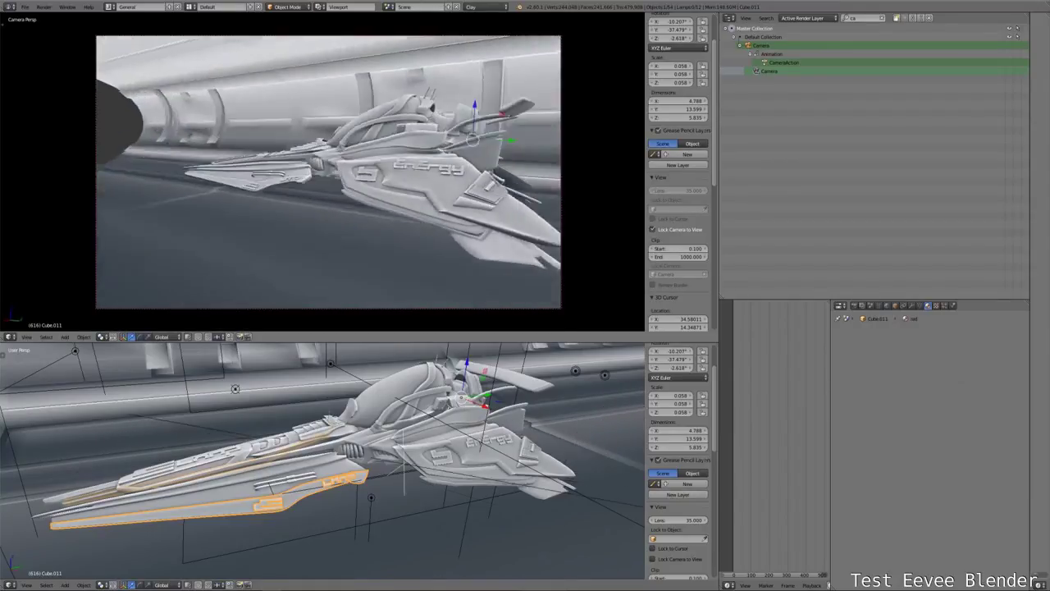
{"action": "left_click", "coordinate": [484, 7]}
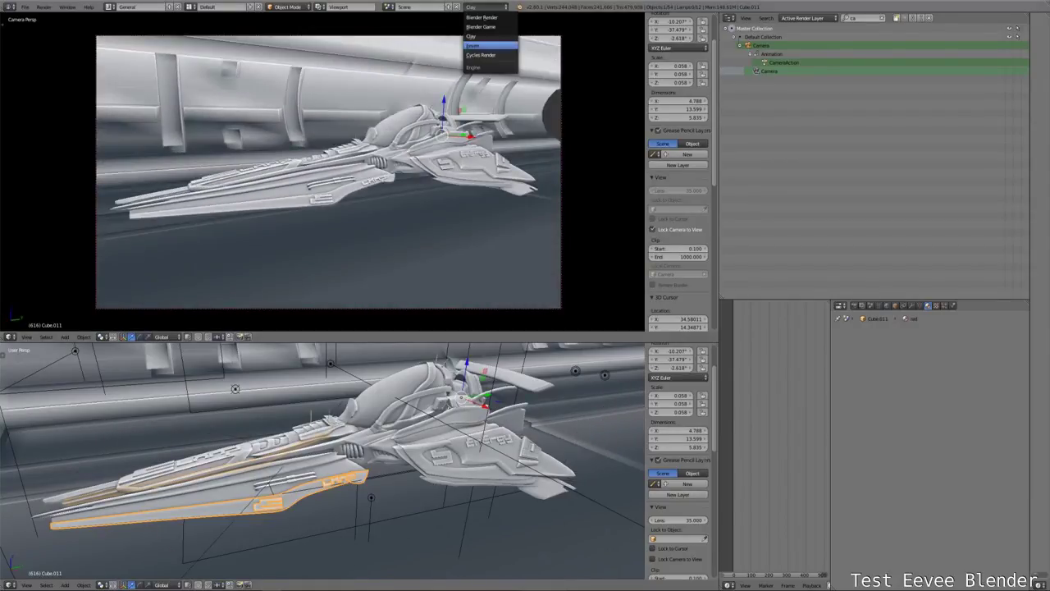
{"action": "left_click", "coordinate": [490, 45]}
- Return the base colour to red and emission to dark red, then orbit the camera behind the ship
{"action": "left_click", "coordinate": [984, 422]}
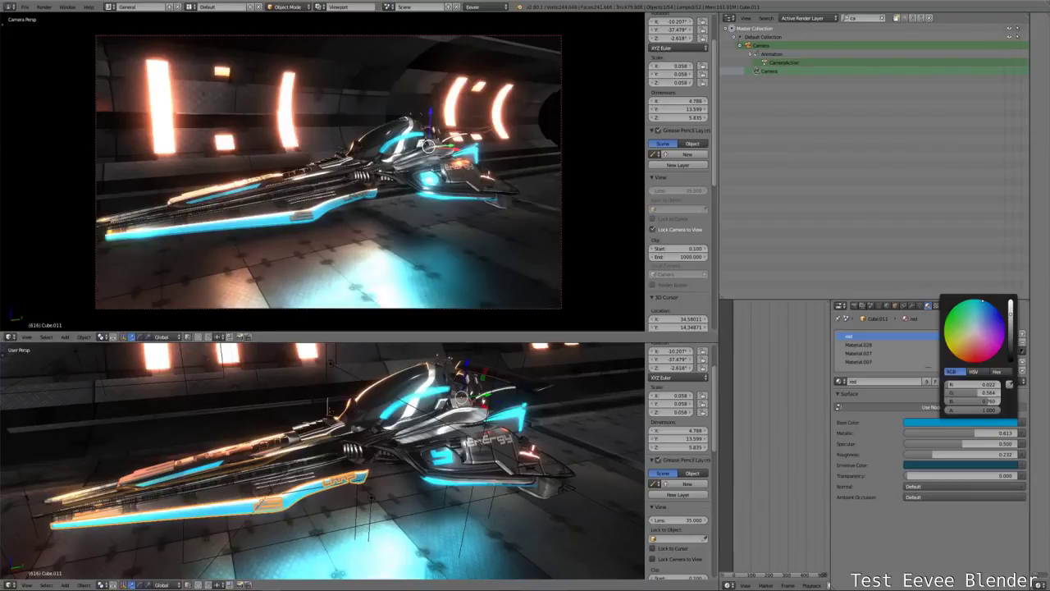
{"action": "mouse_move", "coordinate": [983, 301]}
{"action": "left_mouse_down"}
{"action": "mouse_move", "coordinate": [955, 325]}
{"action": "mouse_move", "coordinate": [993, 317]}
{"action": "mouse_move", "coordinate": [972, 358]}
{"action": "left_mouse_up"}
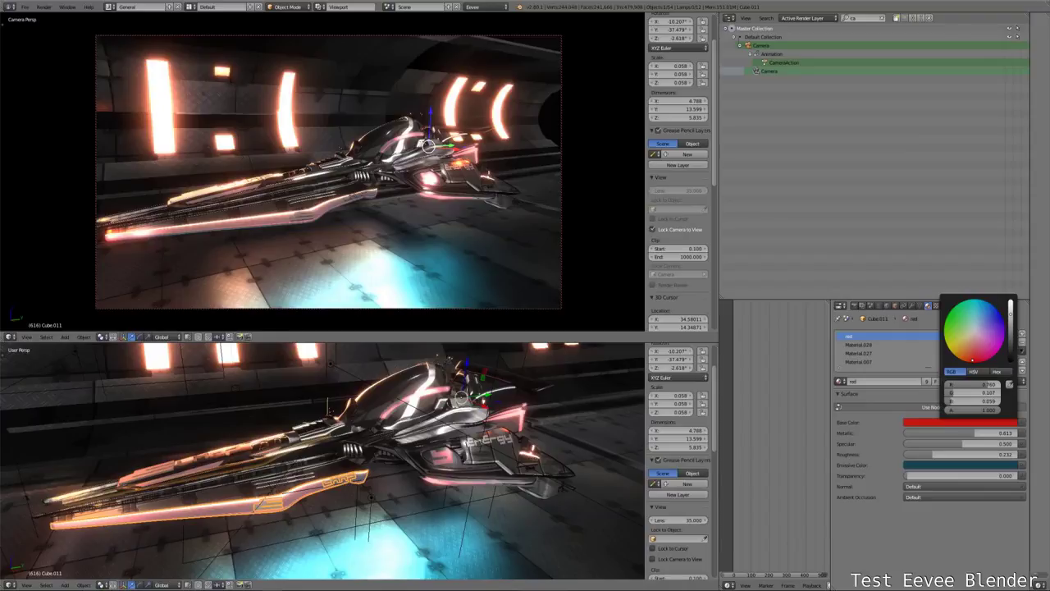
{"action": "left_click", "coordinate": [972, 465]}
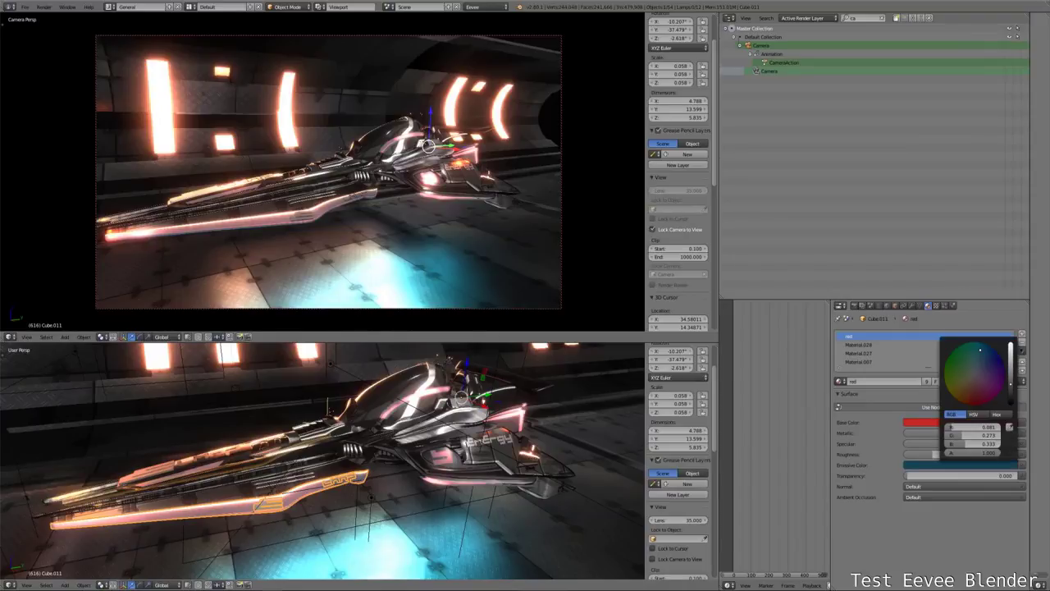
{"action": "left_click_drag", "start_coordinate": [979, 351], "coordinate": [976, 399]}
{"action": "middle_click_drag", "start_coordinate": [329, 205], "coordinate": [378, 197]}
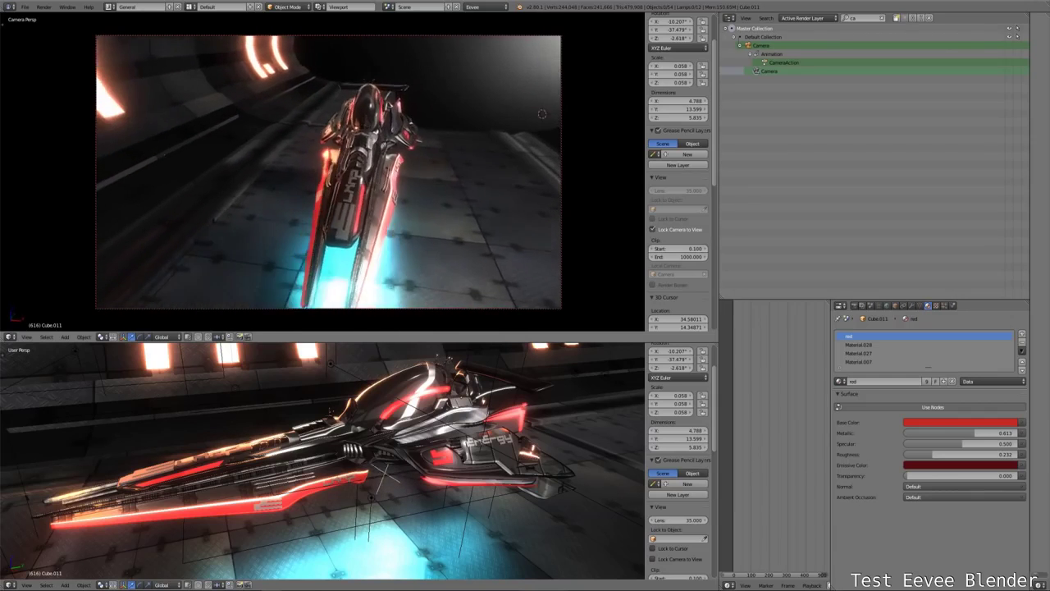
- Maximize the camera view and orbit the locked camera to a three-quarter side view of the ship
{"action": "key", "text": "ctrl+space"}
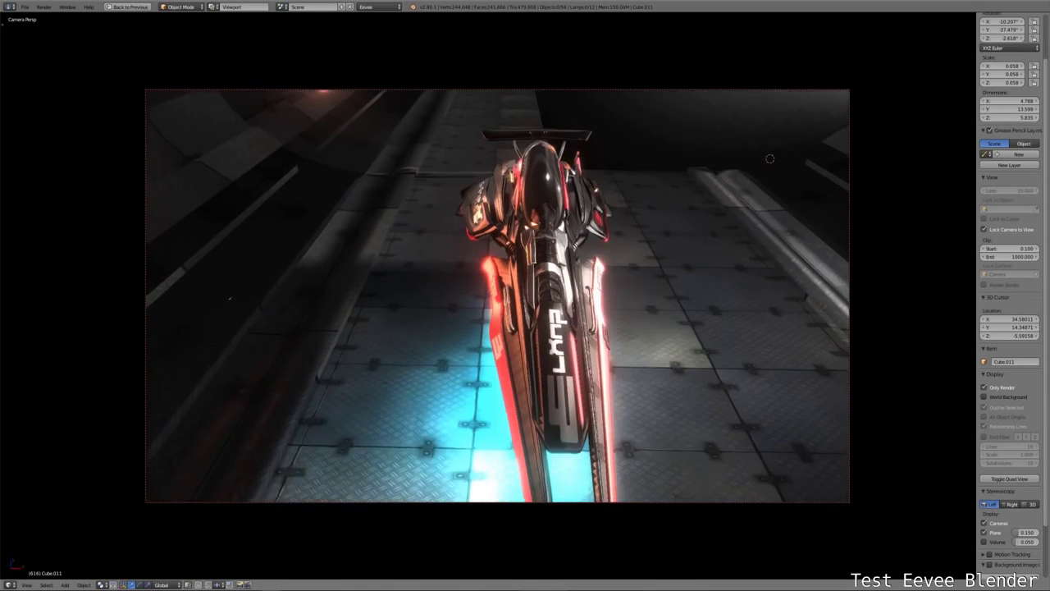
{"action": "middle_click_drag", "start_coordinate": [761, 194], "coordinate": [638, 214]}
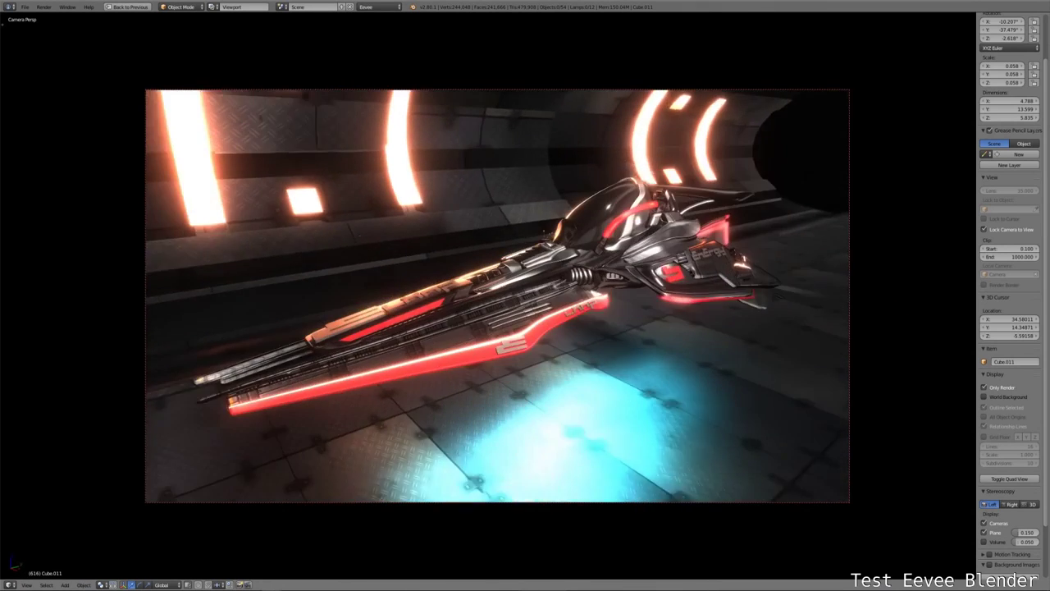
{"action": "middle_click_drag", "start_coordinate": [638, 214], "coordinate": [525, 218]}
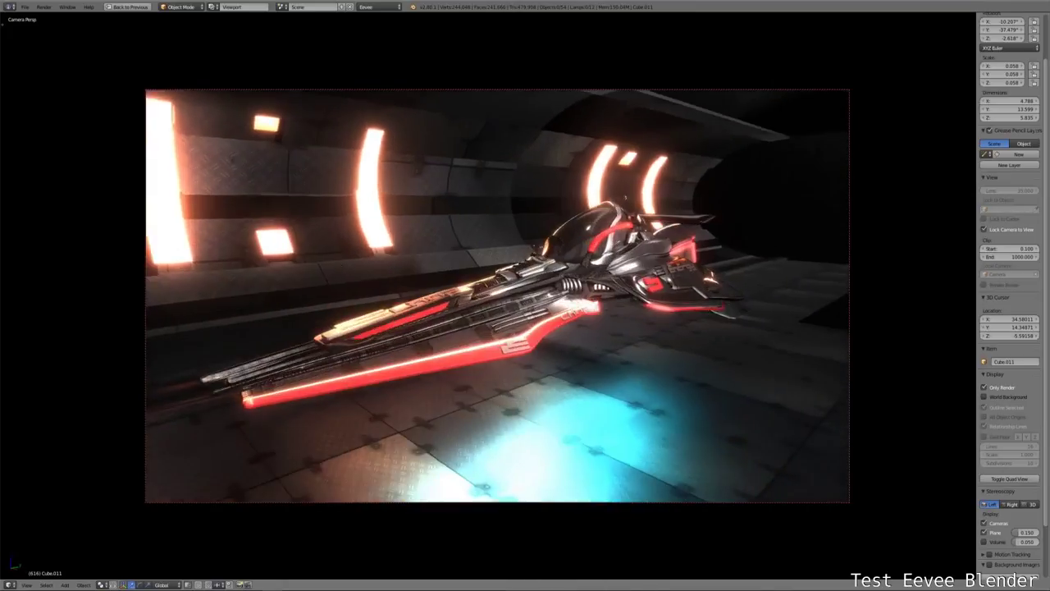
{"action": "middle_click_drag", "start_coordinate": [338, 268], "coordinate": [343, 267]}
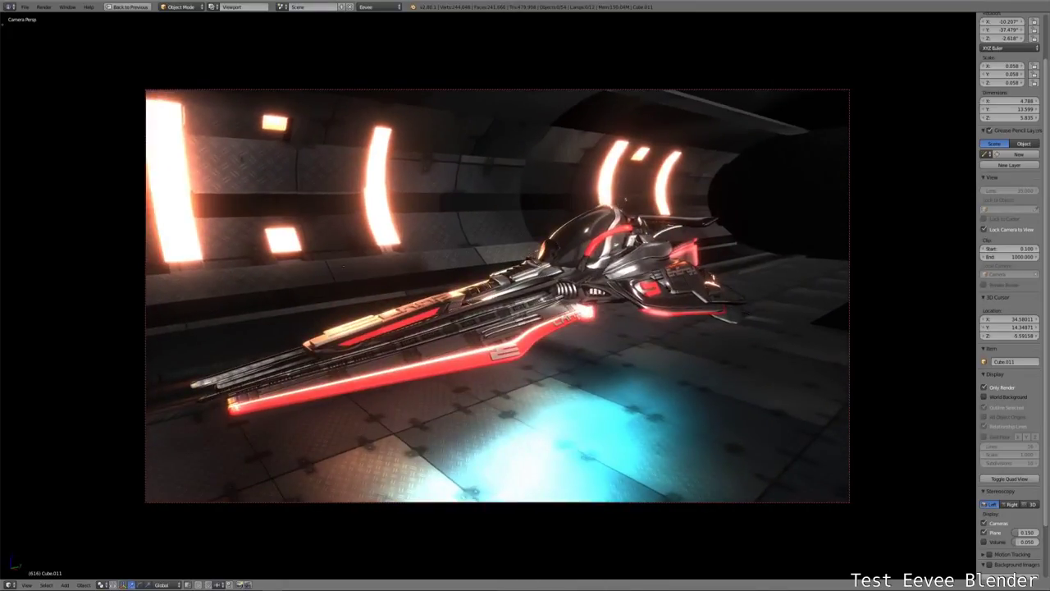